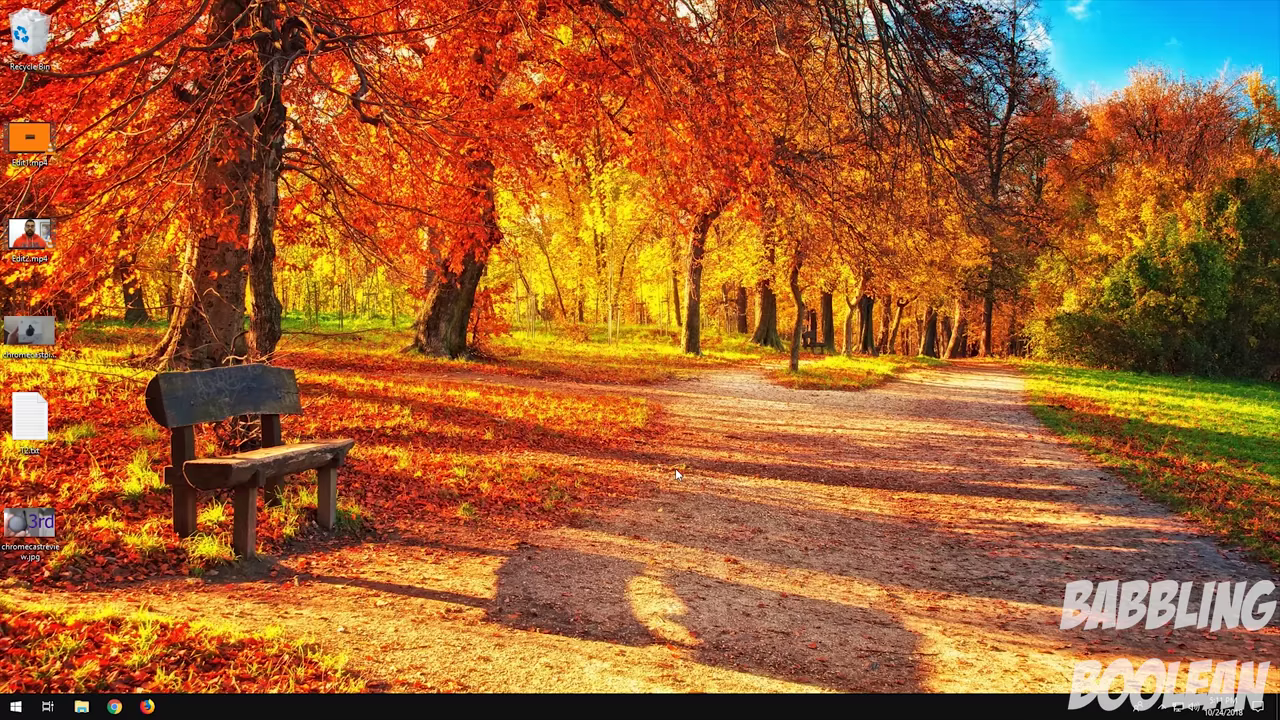
Search Start for 'paint' and launch Paint.
{"action": "left_click", "coordinate": [14, 711]}
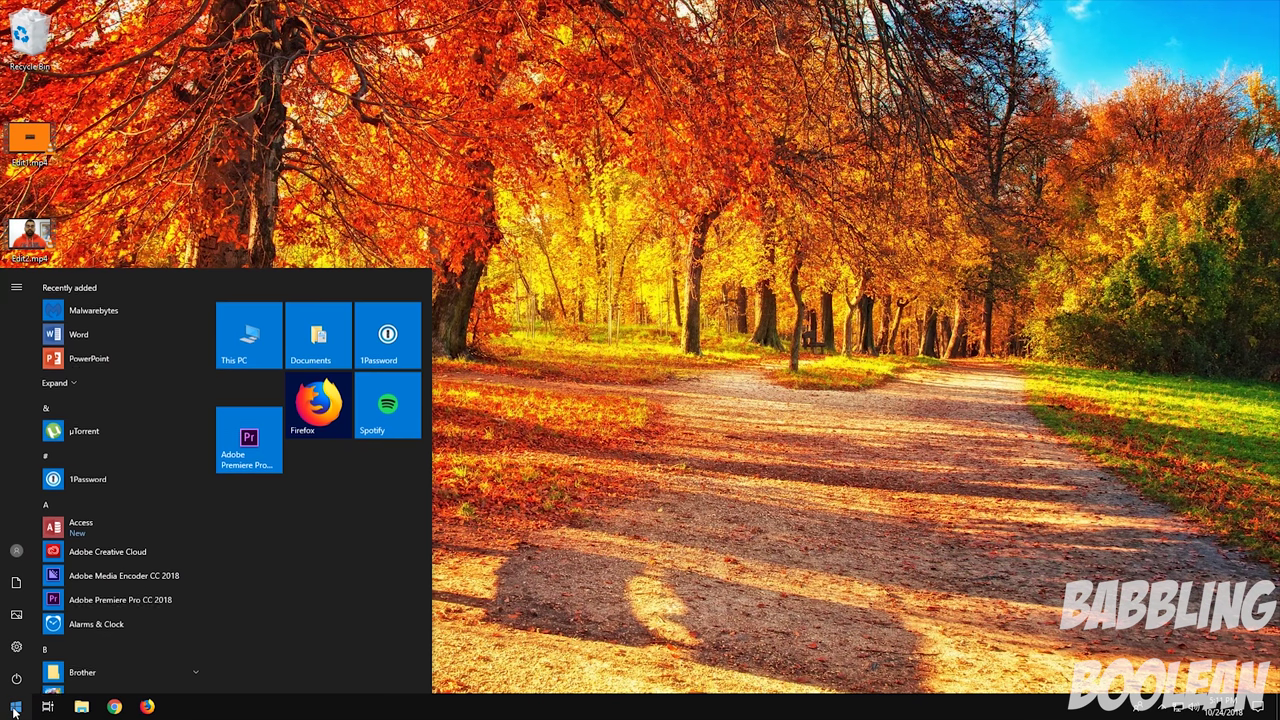
{"action": "type", "text": "paint"}
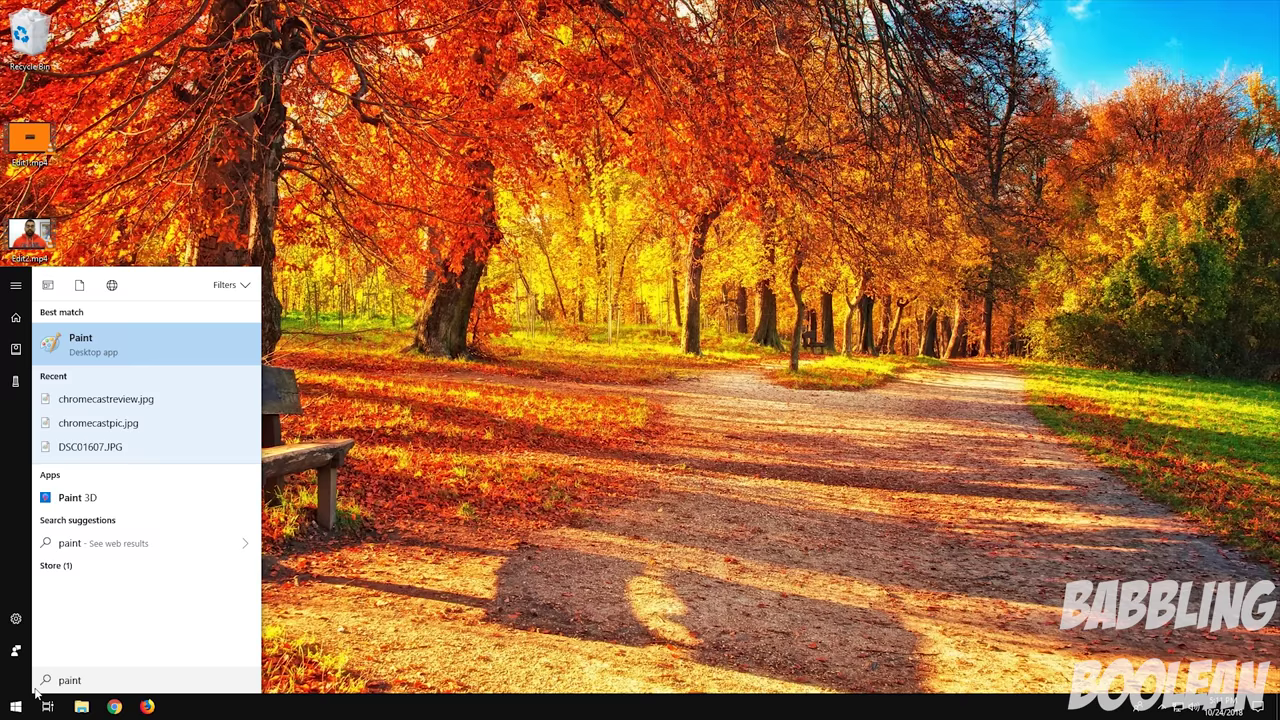
{"action": "left_click", "coordinate": [105, 347]}
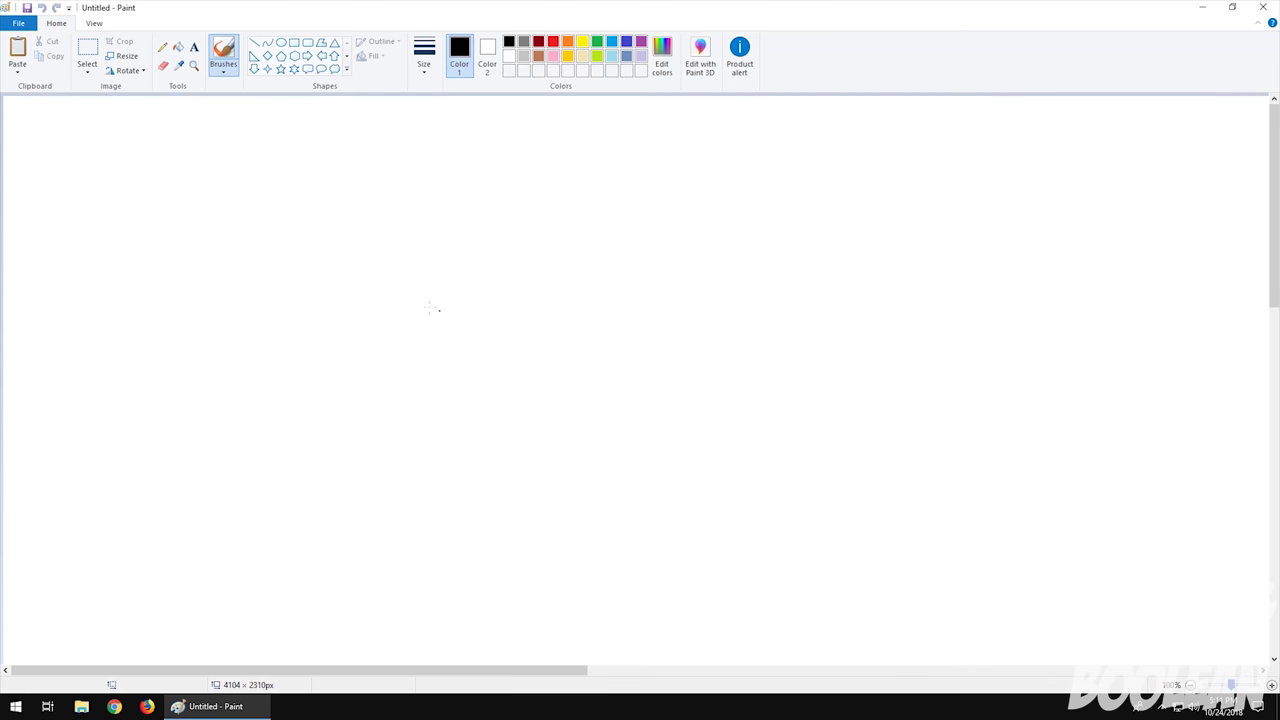
{"action": "scroll", "coordinate": [403, 296], "scroll_direction": "up", "scroll_amount": 1}
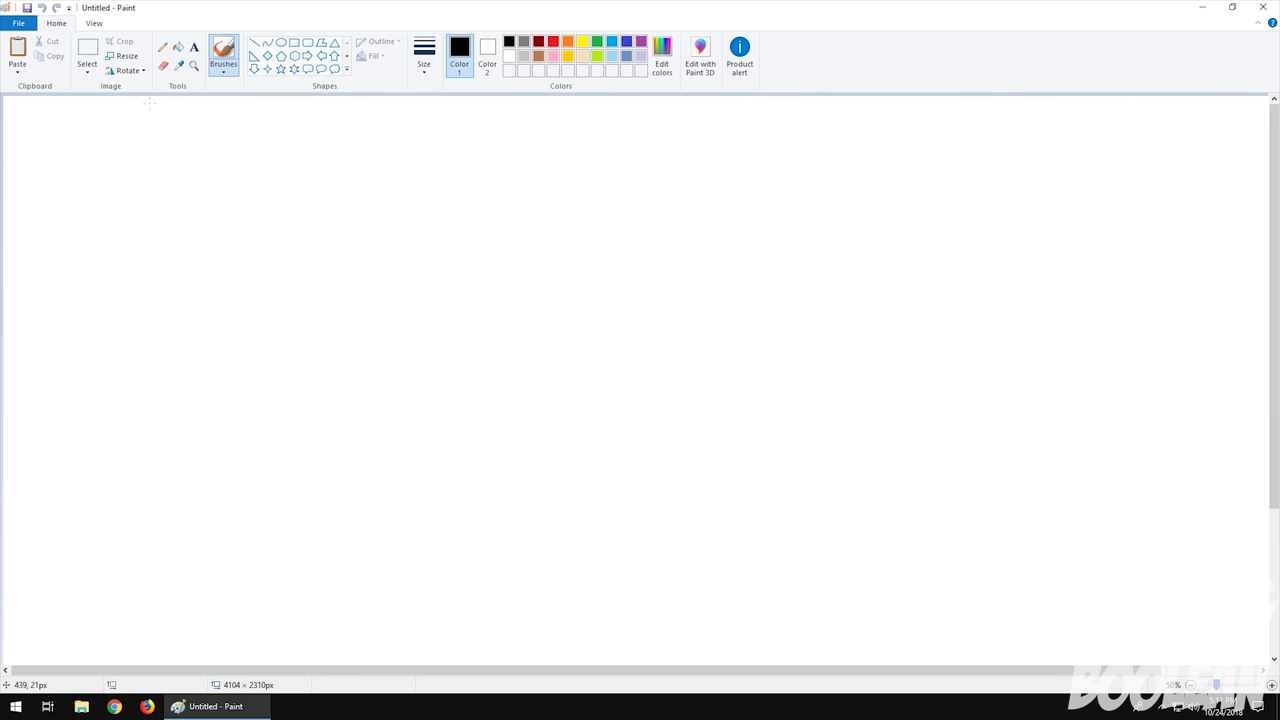
Paste the two-screen desktop capture onto the Paint canvas.
{"action": "key", "text": "ctrl+v"}
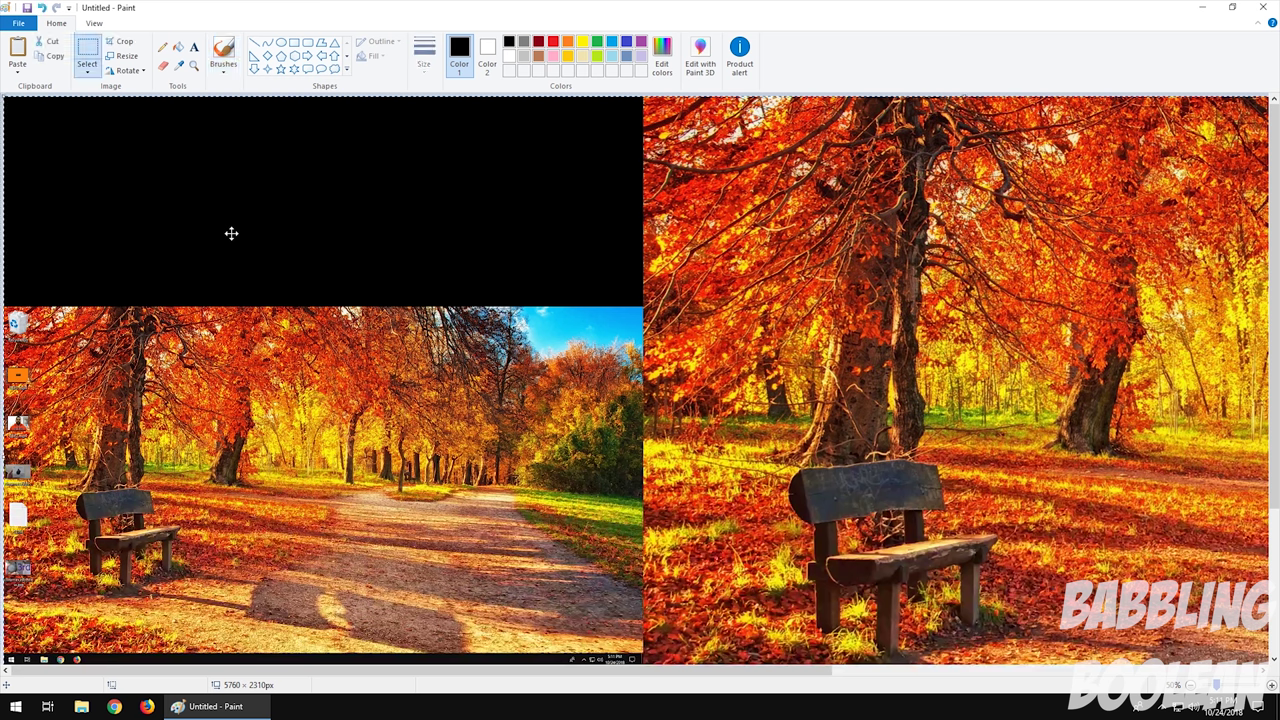
{"action": "scroll", "coordinate": [523, 366], "scroll_direction": "down", "scroll_amount": 1}
{"action": "left_click", "coordinate": [523, 366]}
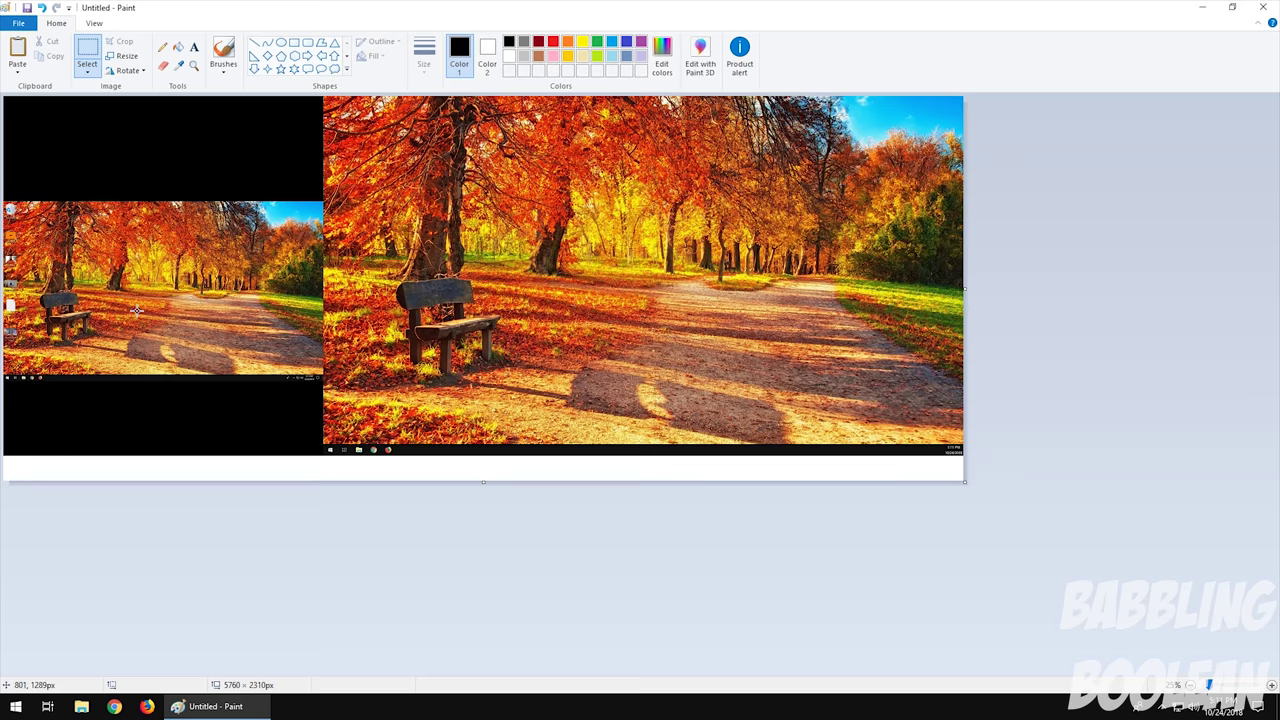
Crop the canvas to the left screenshot portion and minimize Paint.
{"action": "scroll", "coordinate": [136, 312], "scroll_direction": "up", "scroll_amount": 1}
{"action": "scroll", "coordinate": [206, 357], "scroll_direction": "up", "scroll_amount": 1}
{"action": "scroll", "coordinate": [340, 449], "scroll_direction": "down", "scroll_amount": 5}
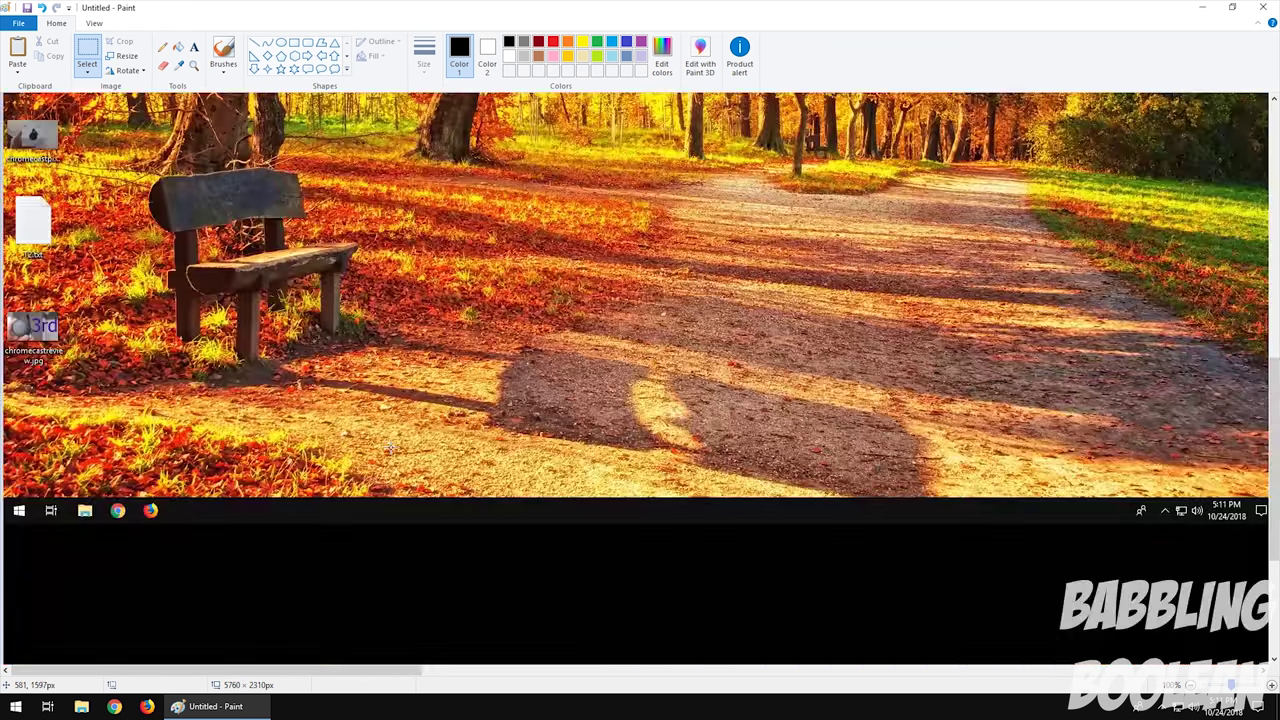
{"action": "scroll", "coordinate": [390, 445], "scroll_direction": "up", "scroll_amount": 2}
{"action": "scroll", "coordinate": [384, 432], "scroll_direction": "down", "scroll_amount": 2}
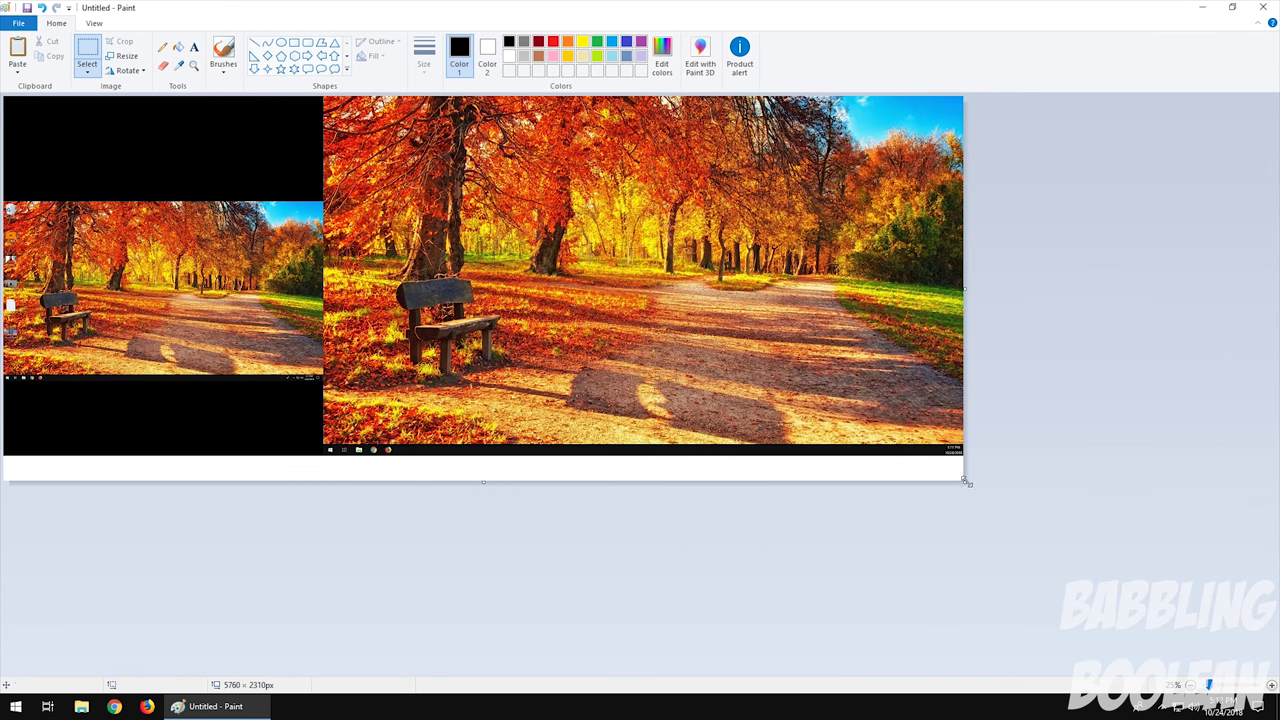
{"action": "left_click_drag", "start_coordinate": [965, 481], "coordinate": [130, 349]}
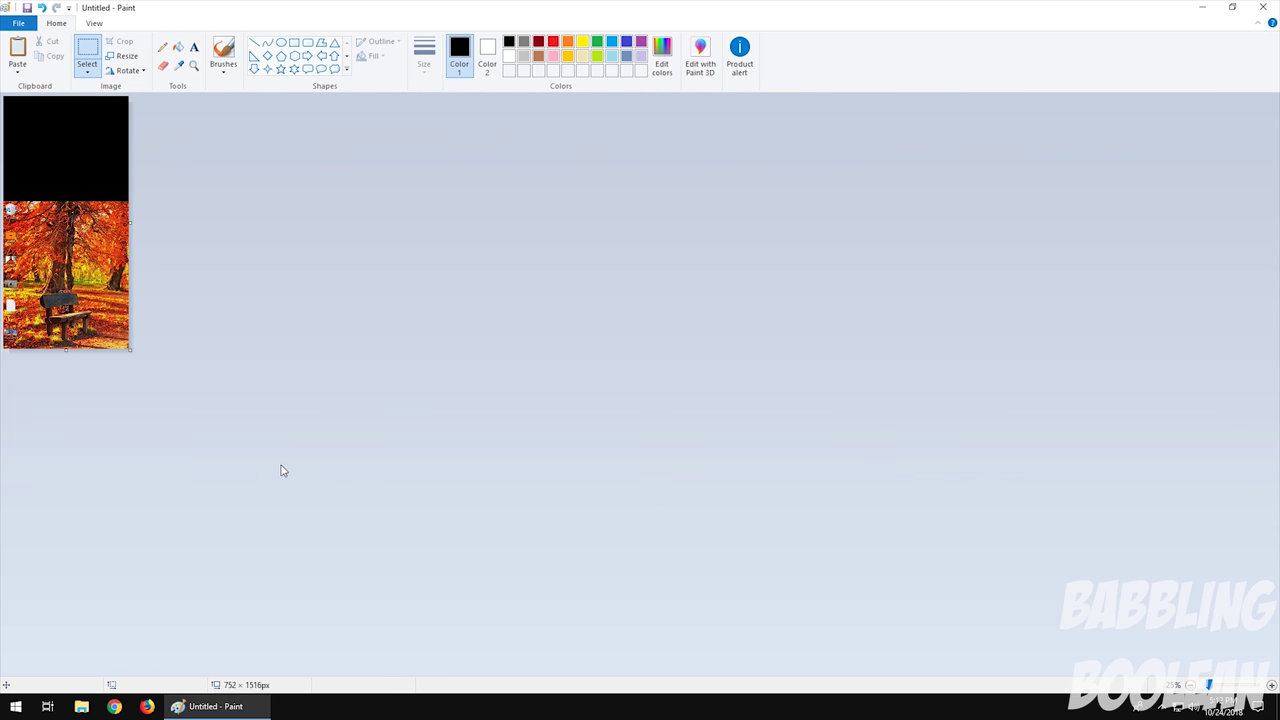
{"action": "left_click", "coordinate": [232, 707]}
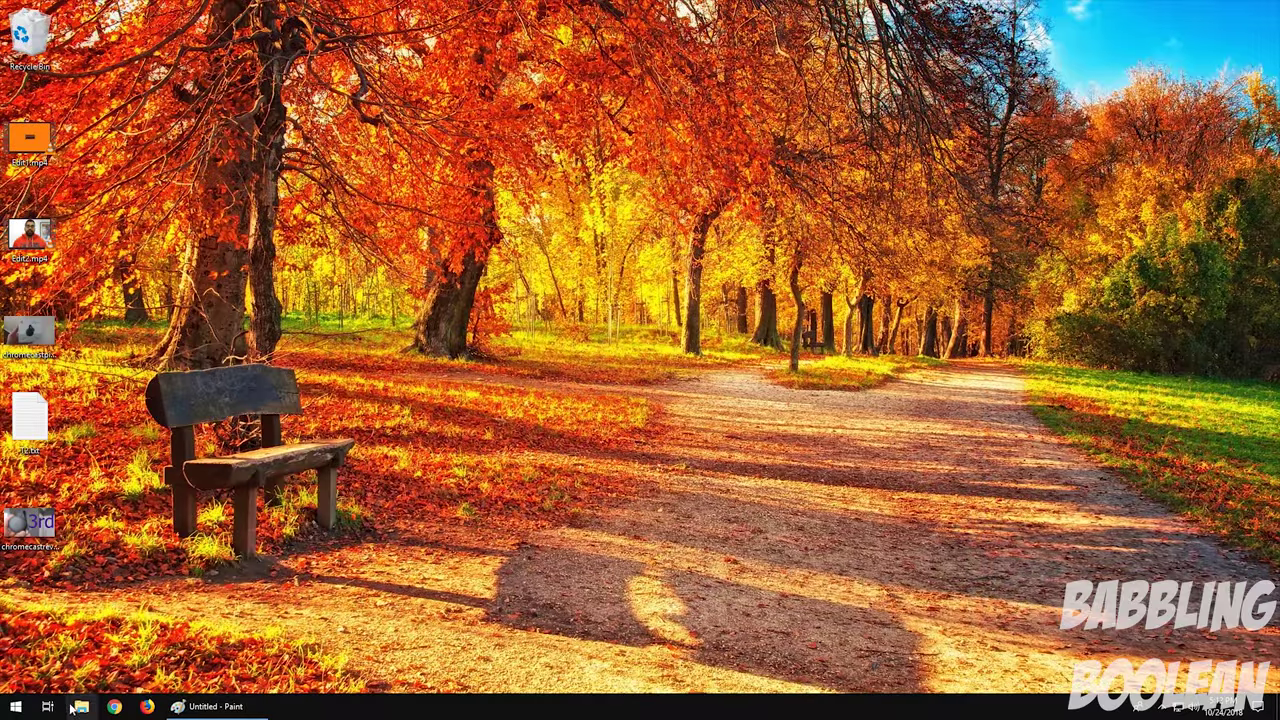
Open File Explorer on Quick access, restore it down and nudge the window lower.
{"action": "left_click", "coordinate": [80, 706]}
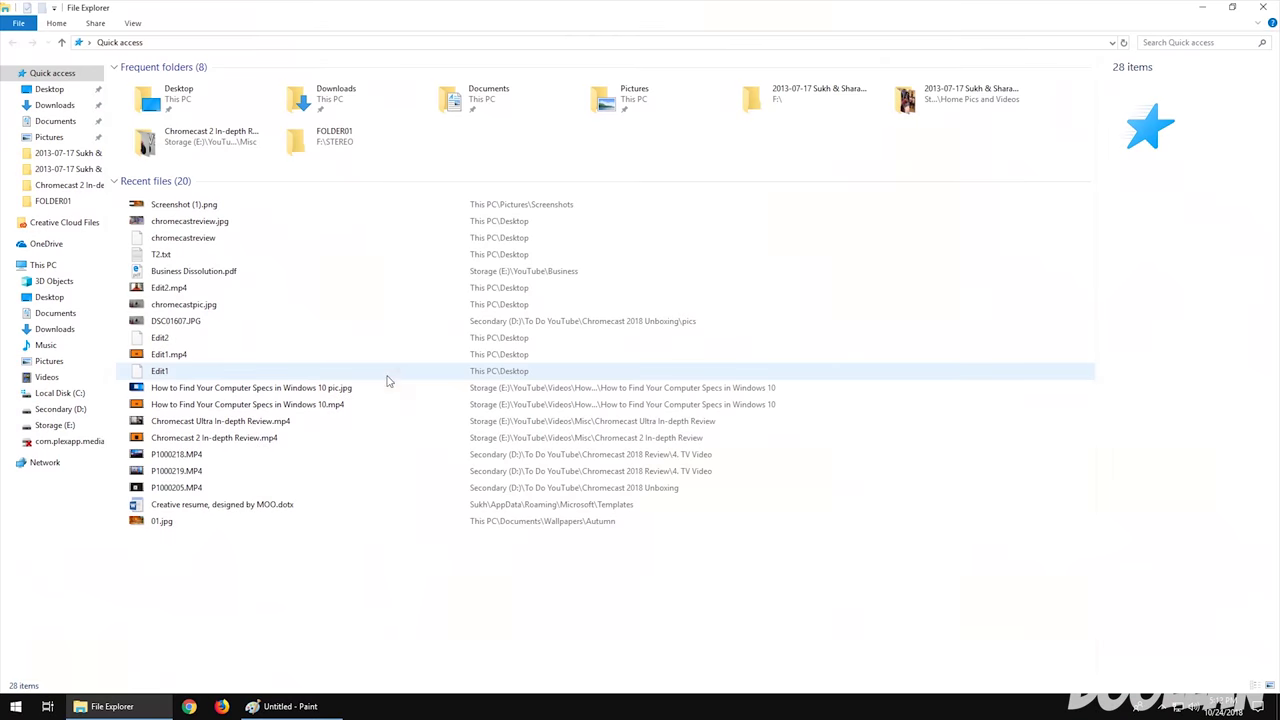
{"action": "left_click", "coordinate": [1211, 8]}
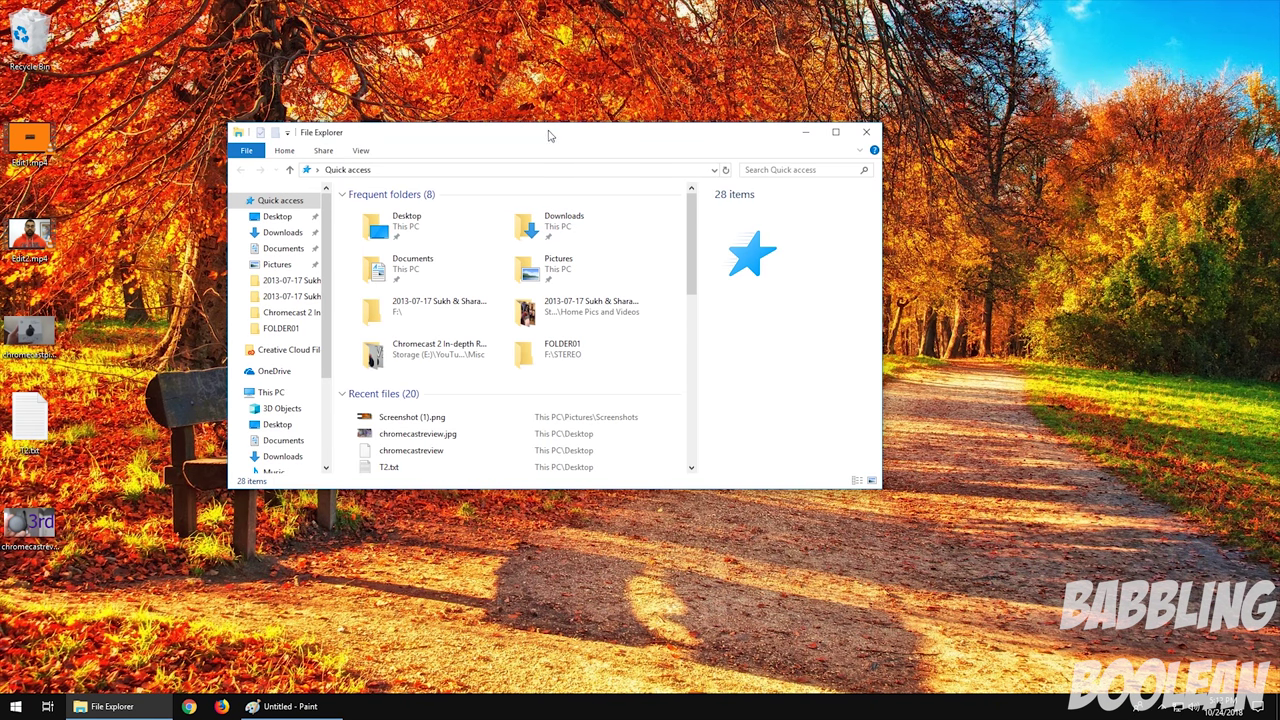
{"action": "mouse_move", "coordinate": [548, 135]}
{"action": "left_mouse_down"}
{"action": "mouse_move", "coordinate": [537, 149]}
{"action": "mouse_move", "coordinate": [529, 134]}
{"action": "mouse_move", "coordinate": [548, 160]}
{"action": "left_mouse_up"}
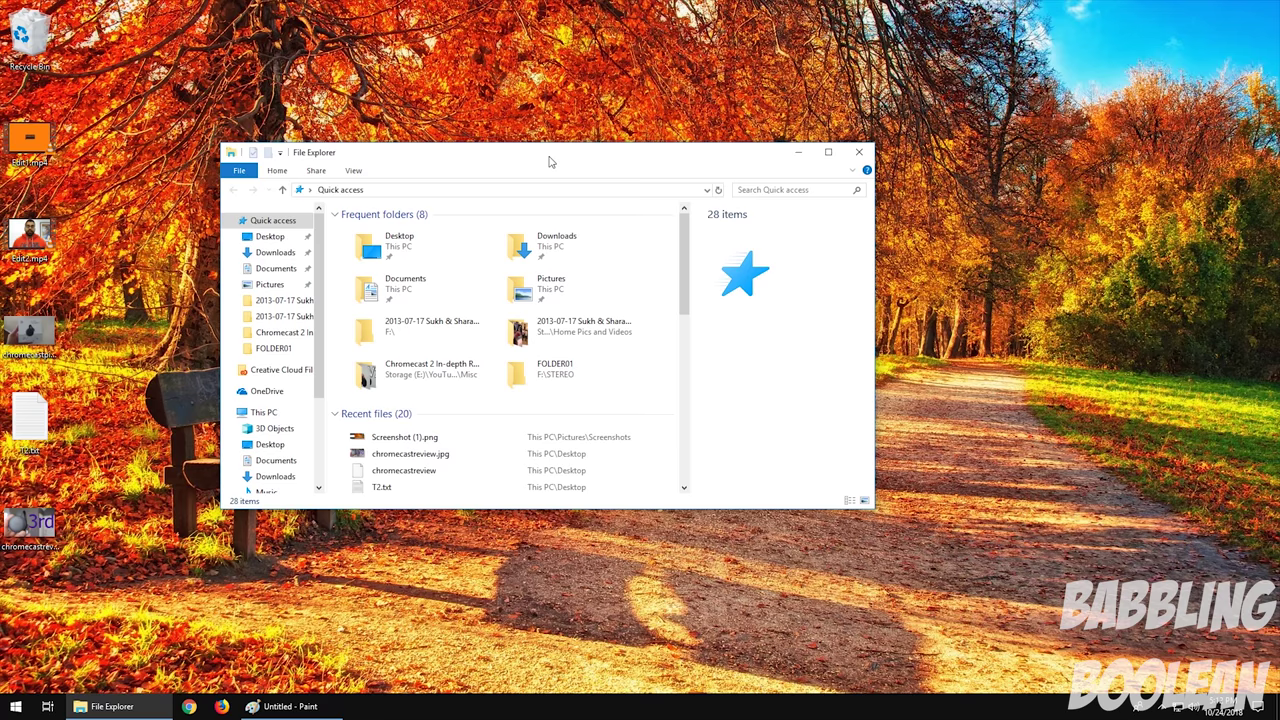
Shrink the Paint canvas and paste the File Explorer window capture.
{"action": "left_click", "coordinate": [300, 705]}
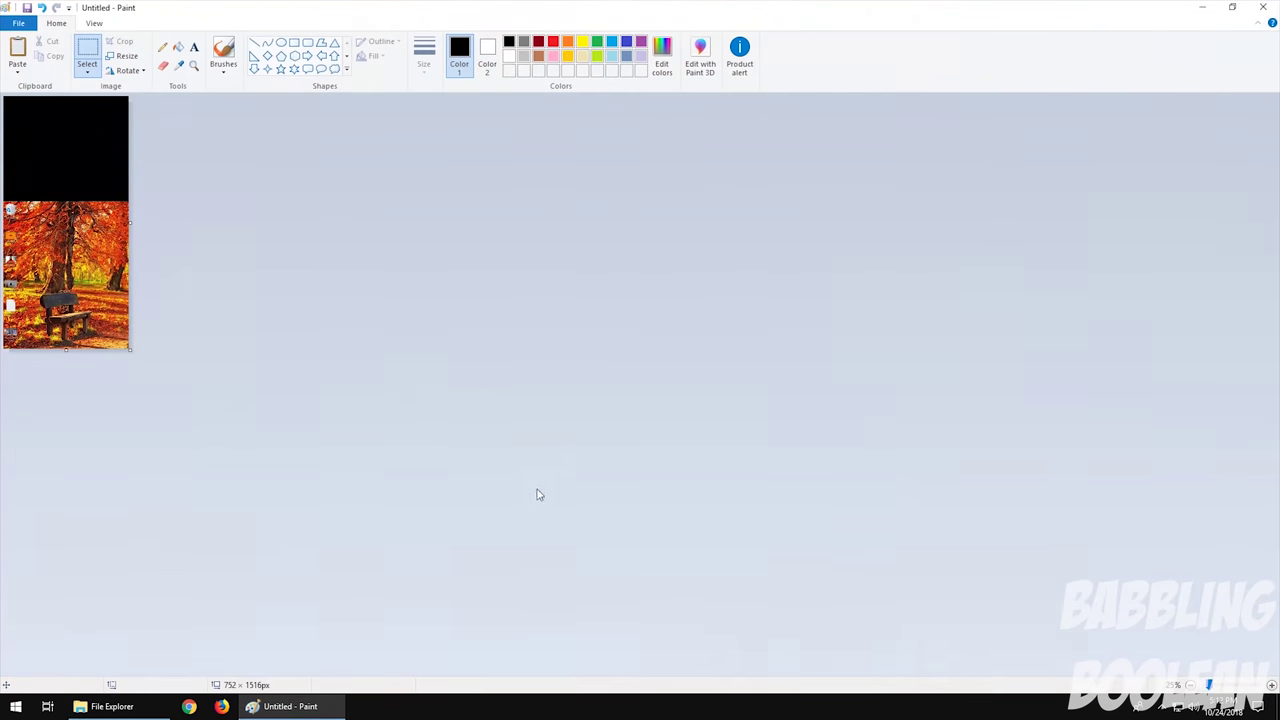
{"action": "left_click_drag", "start_coordinate": [130, 349], "coordinate": [97, 185]}
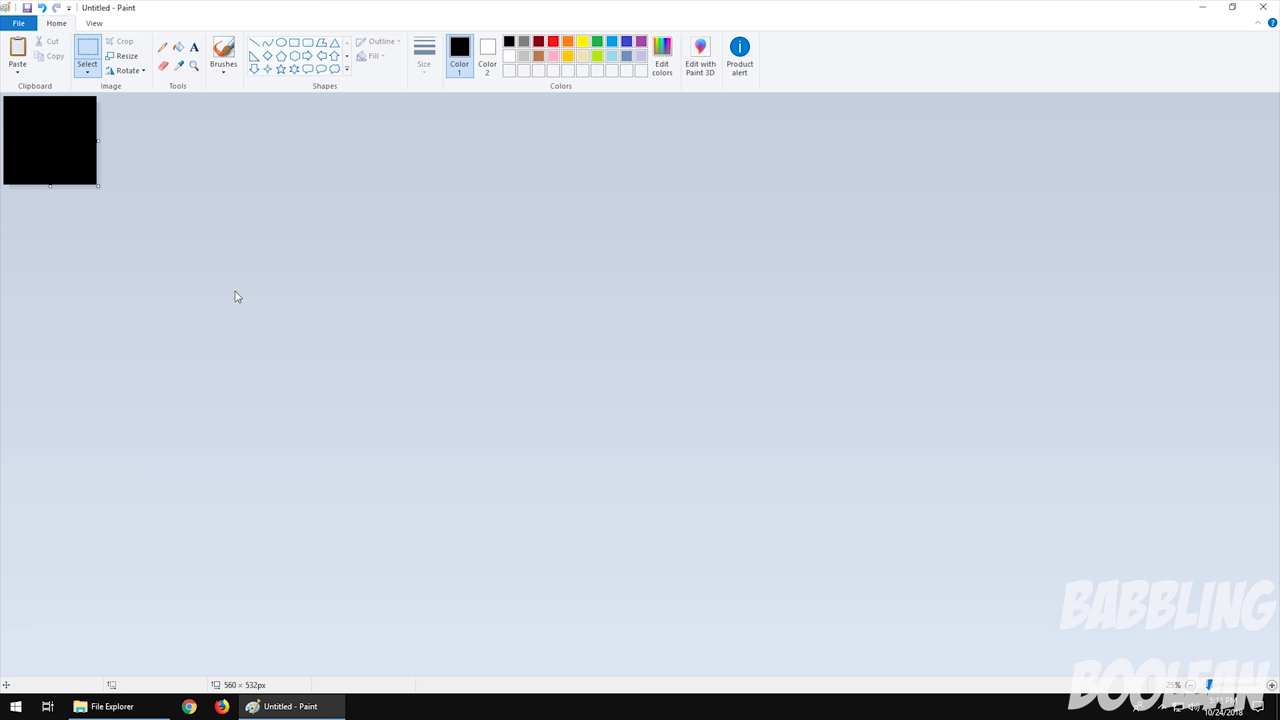
{"action": "key", "text": "ctrl+v"}
Bring File Explorer forward, then minimize it to the taskbar.
{"action": "scroll", "coordinate": [123, 214], "scroll_direction": "up", "scroll_amount": 2}
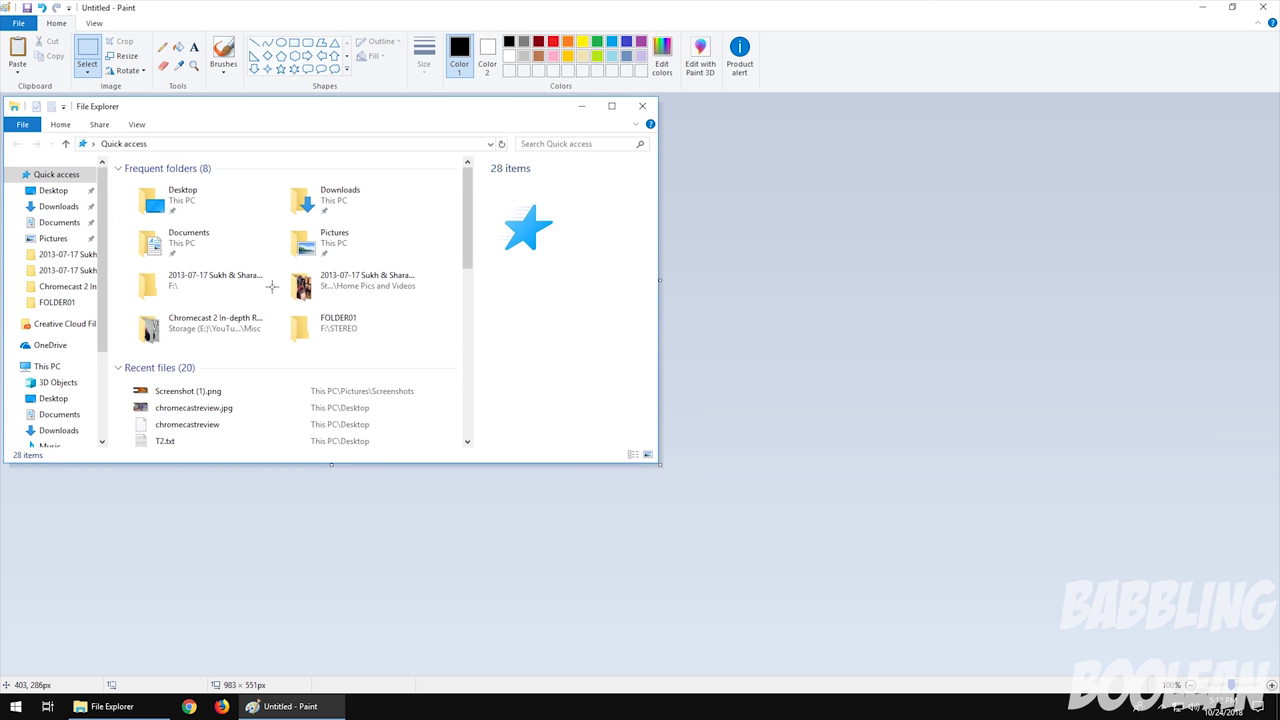
{"action": "left_click", "coordinate": [112, 706]}
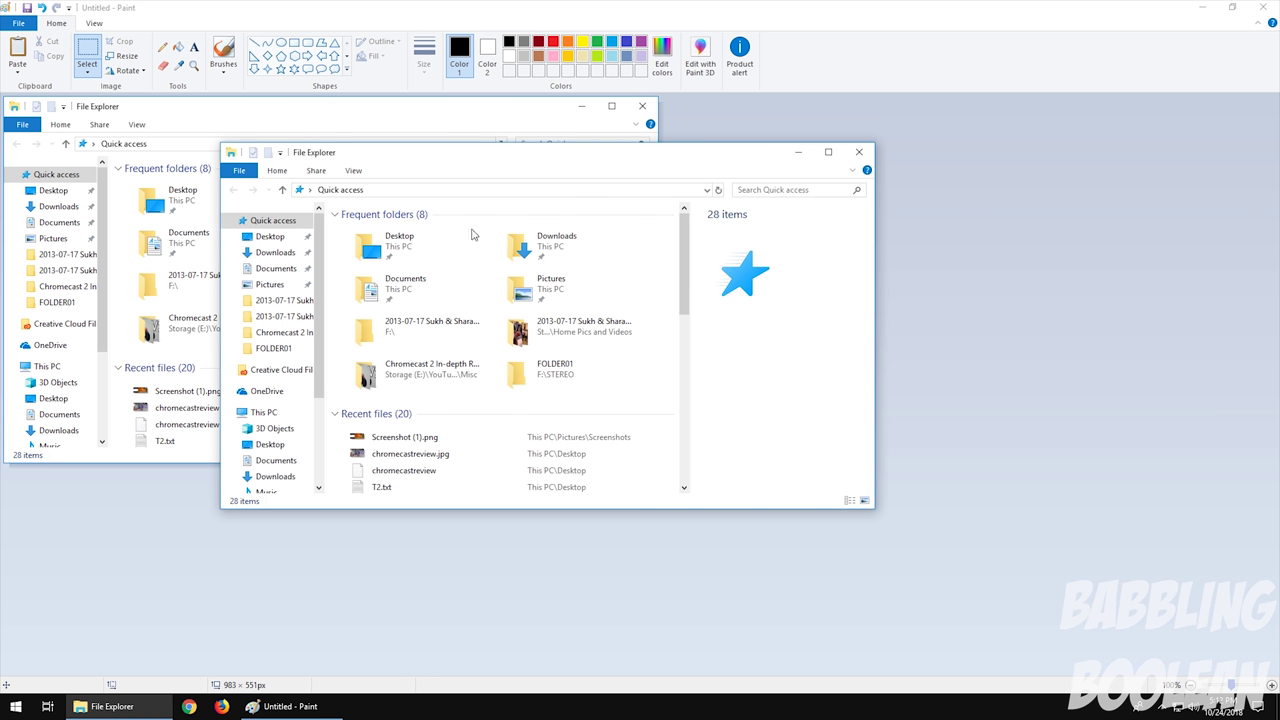
{"action": "left_click", "coordinate": [797, 152]}
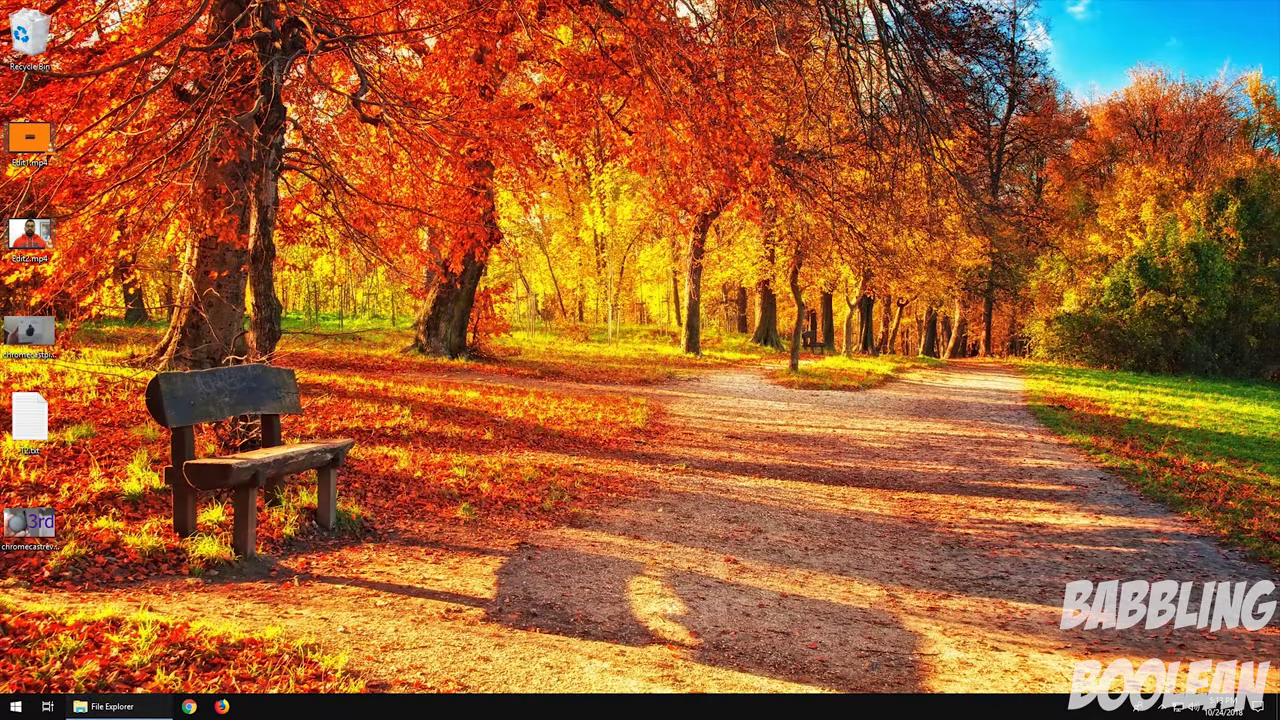
Restore File Explorer, maximize it and expand This PC.
{"action": "left_click", "coordinate": [111, 706]}
{"action": "left_click", "coordinate": [827, 153]}
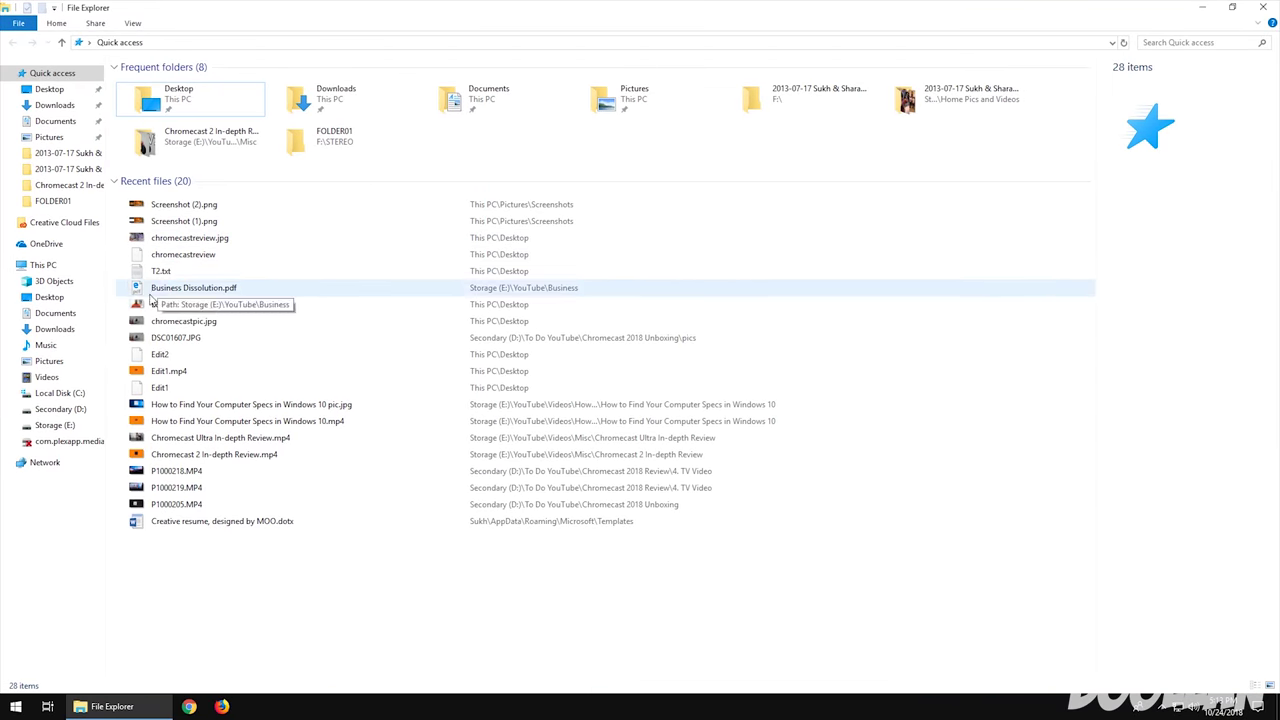
{"action": "left_click", "coordinate": [43, 265]}
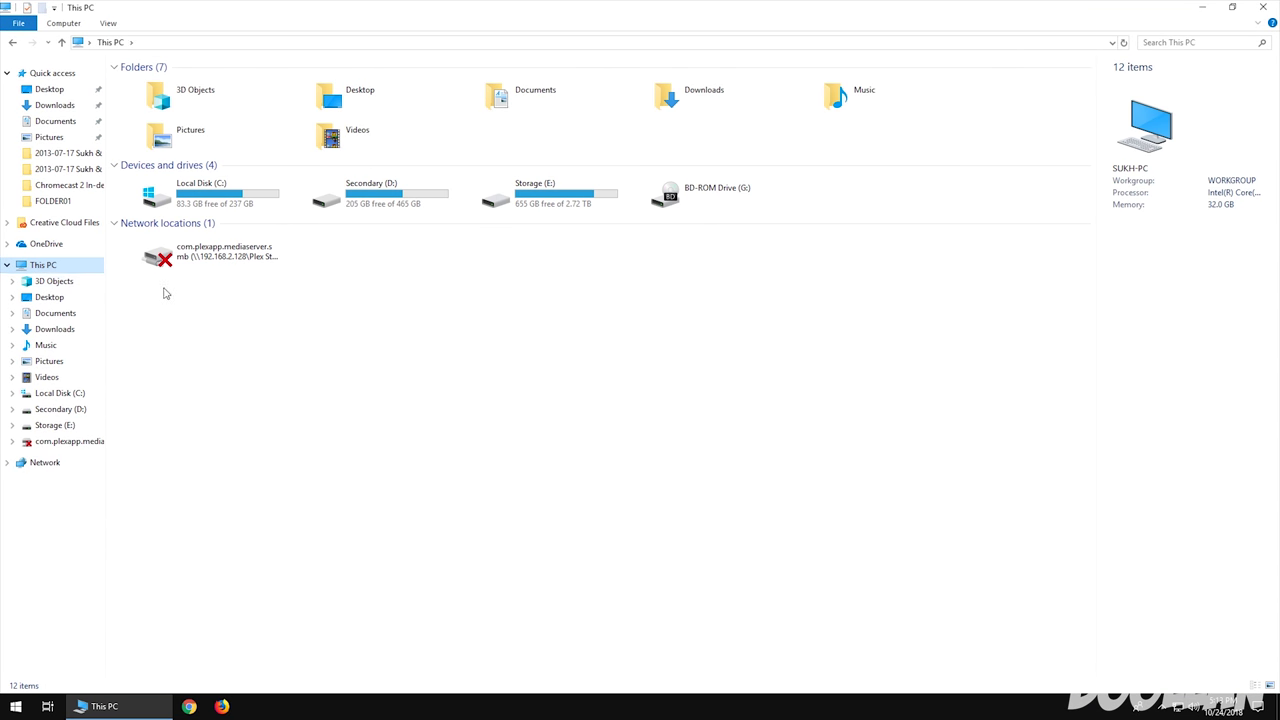
Open This PC via search, then Pictures › Screenshots, and open Screenshot (2).png.
{"action": "left_click", "coordinate": [16, 706]}
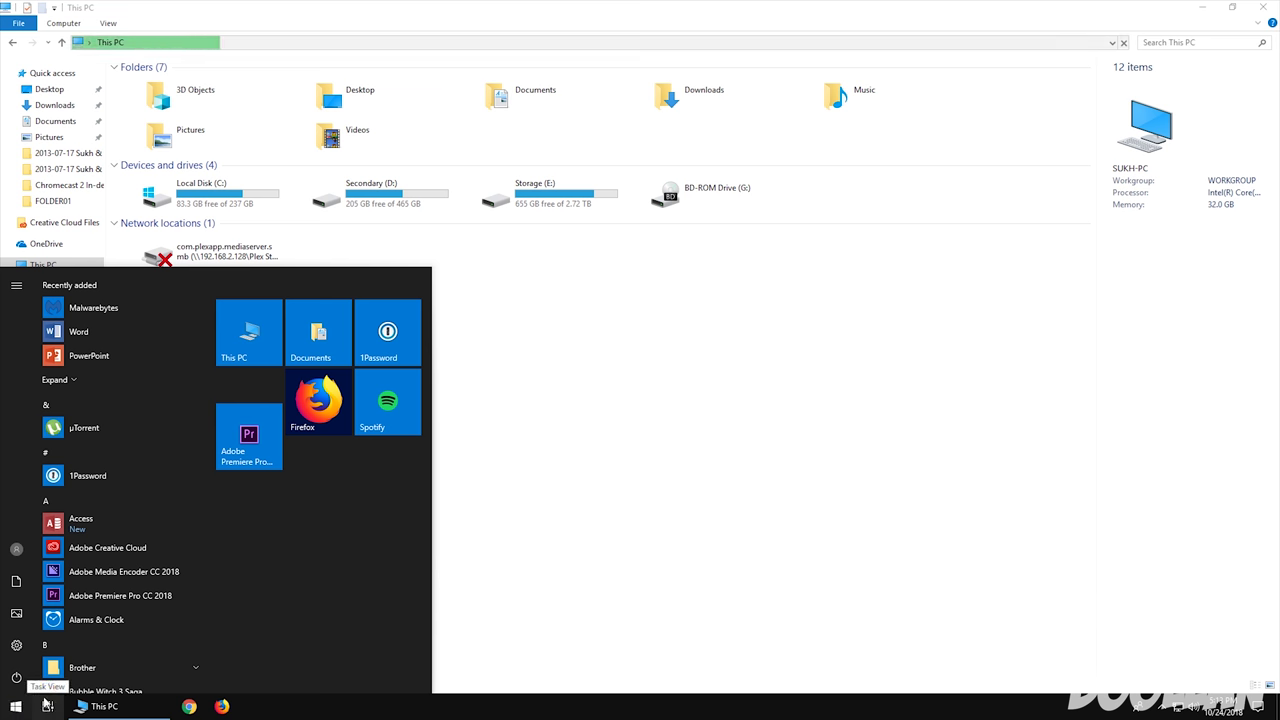
{"action": "type", "text": "this pc"}
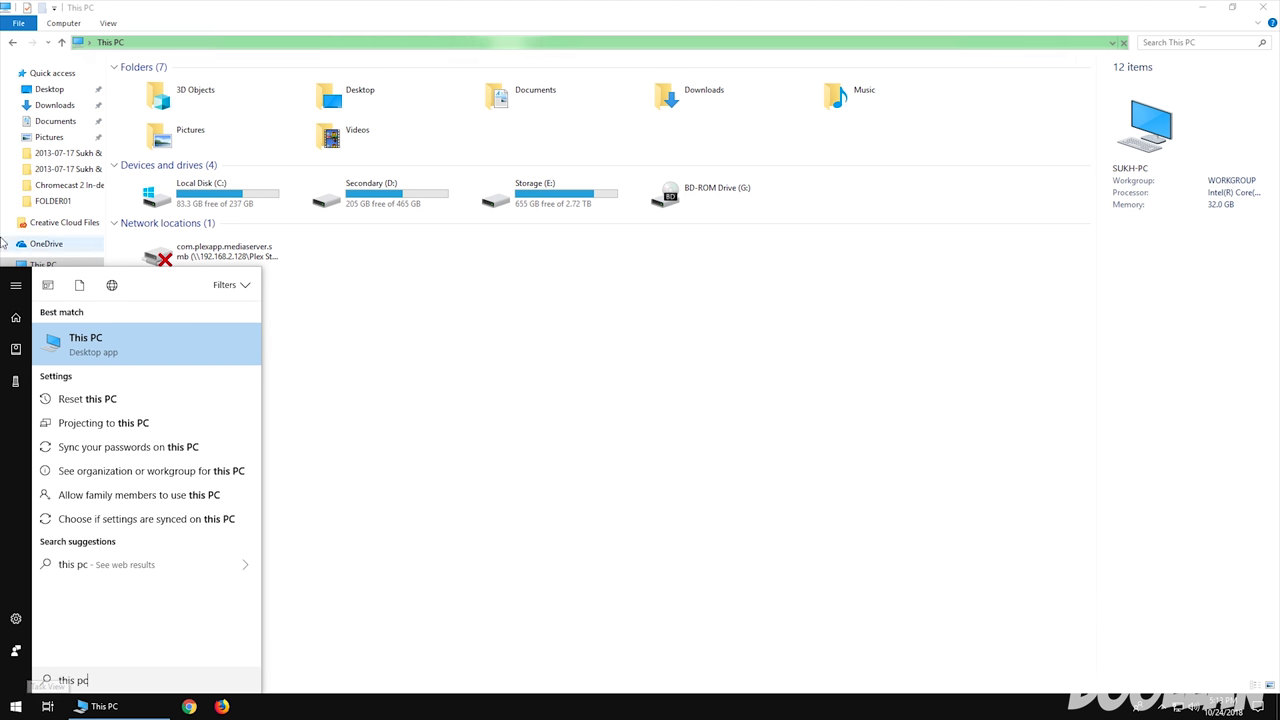
{"action": "left_click", "coordinate": [340, 313]}
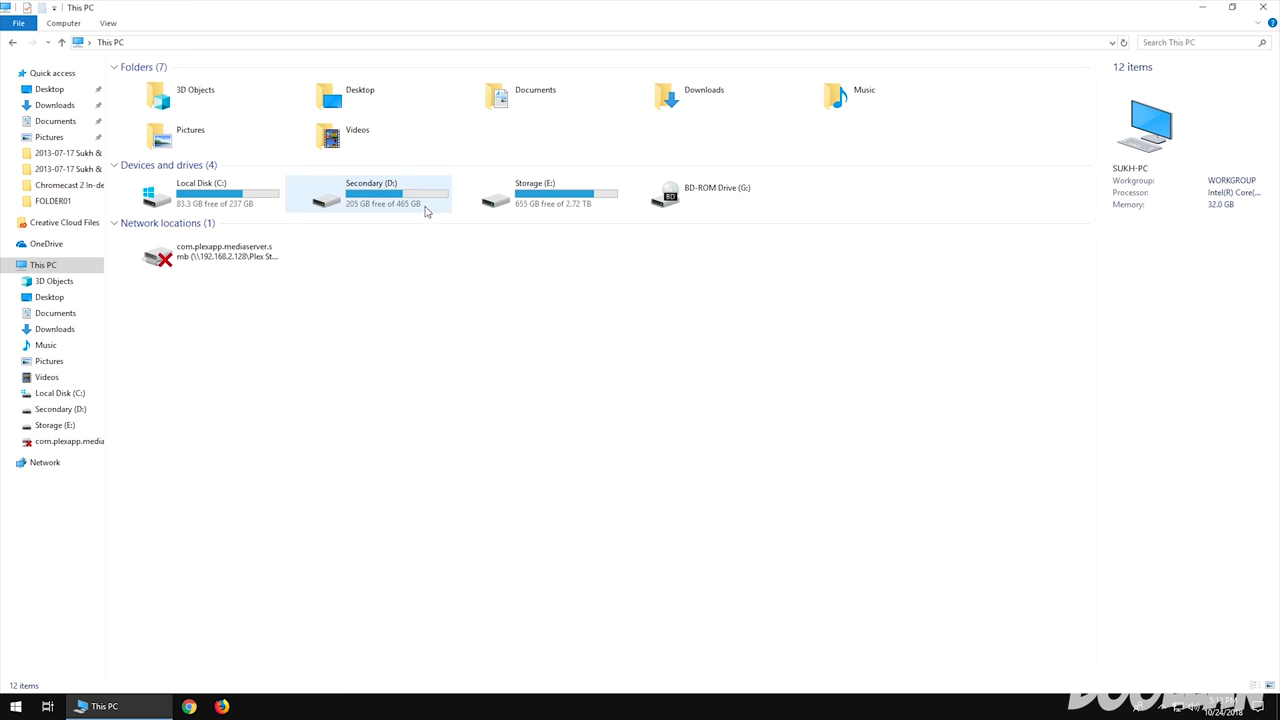
{"action": "double_click", "coordinate": [178, 140]}
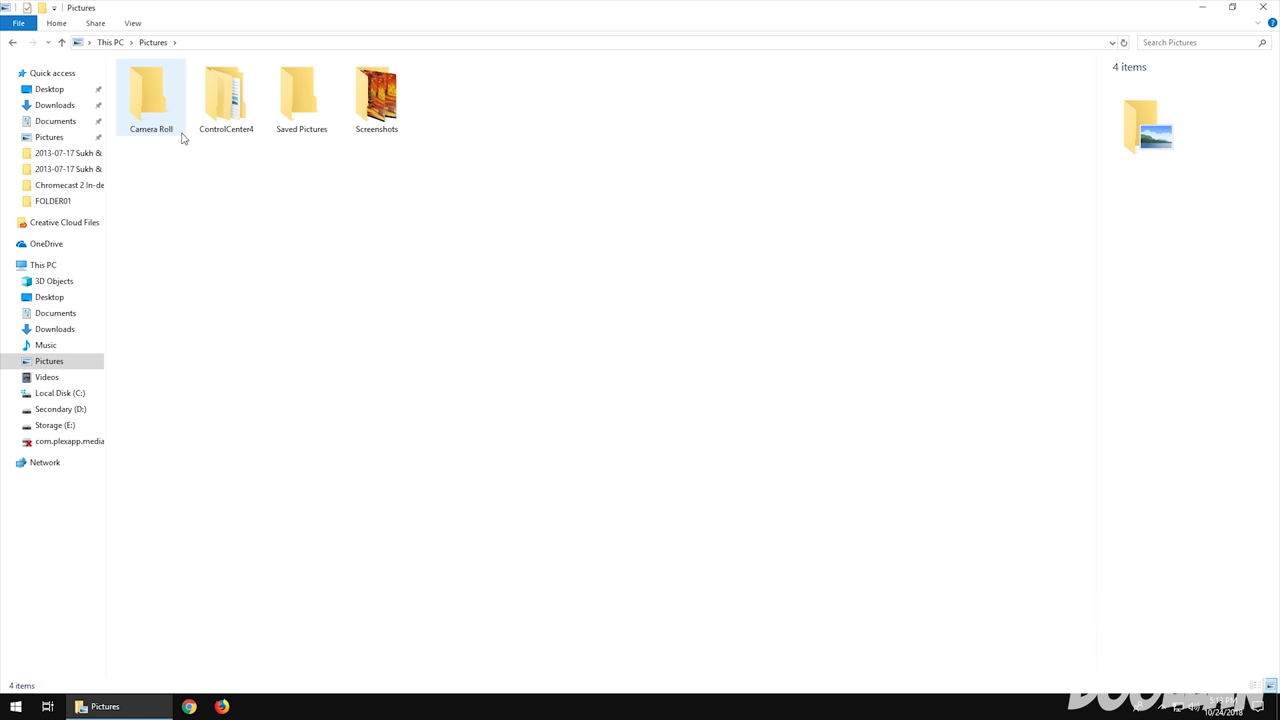
{"action": "double_click", "coordinate": [365, 107]}
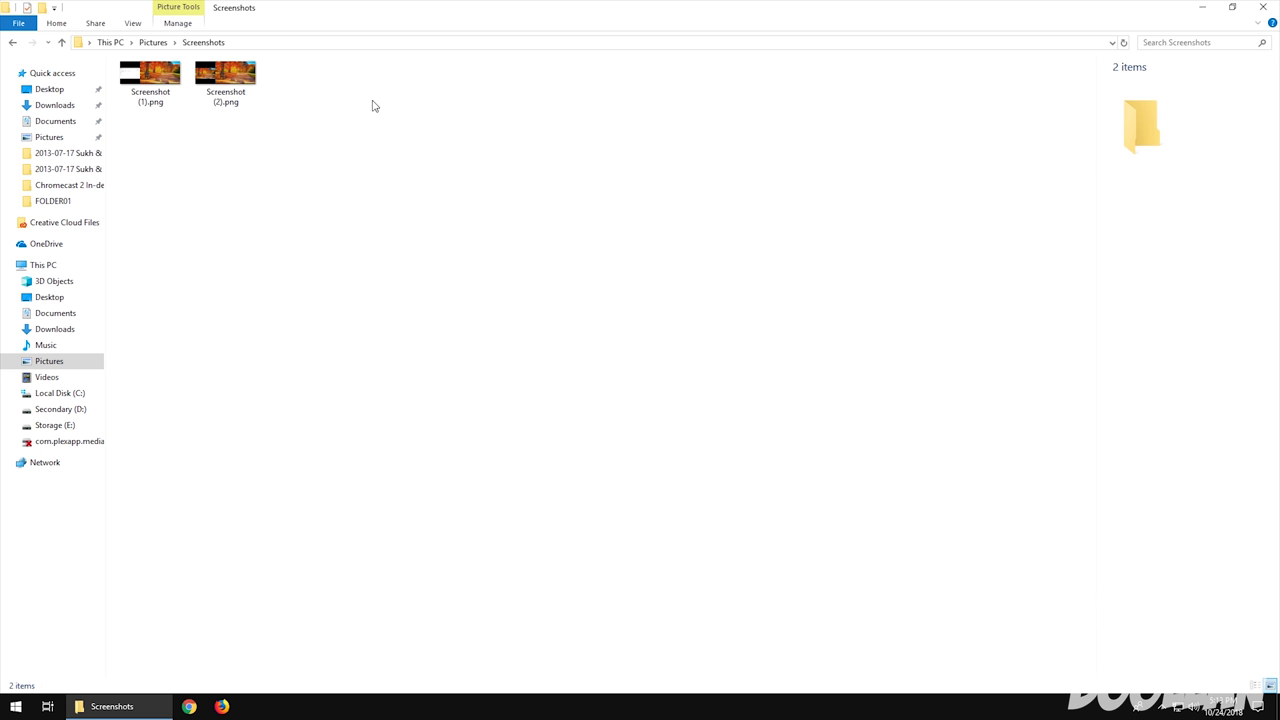
{"action": "left_click", "coordinate": [229, 80]}
{"action": "double_click", "coordinate": [229, 80]}
{"action": "key", "text": "super"}
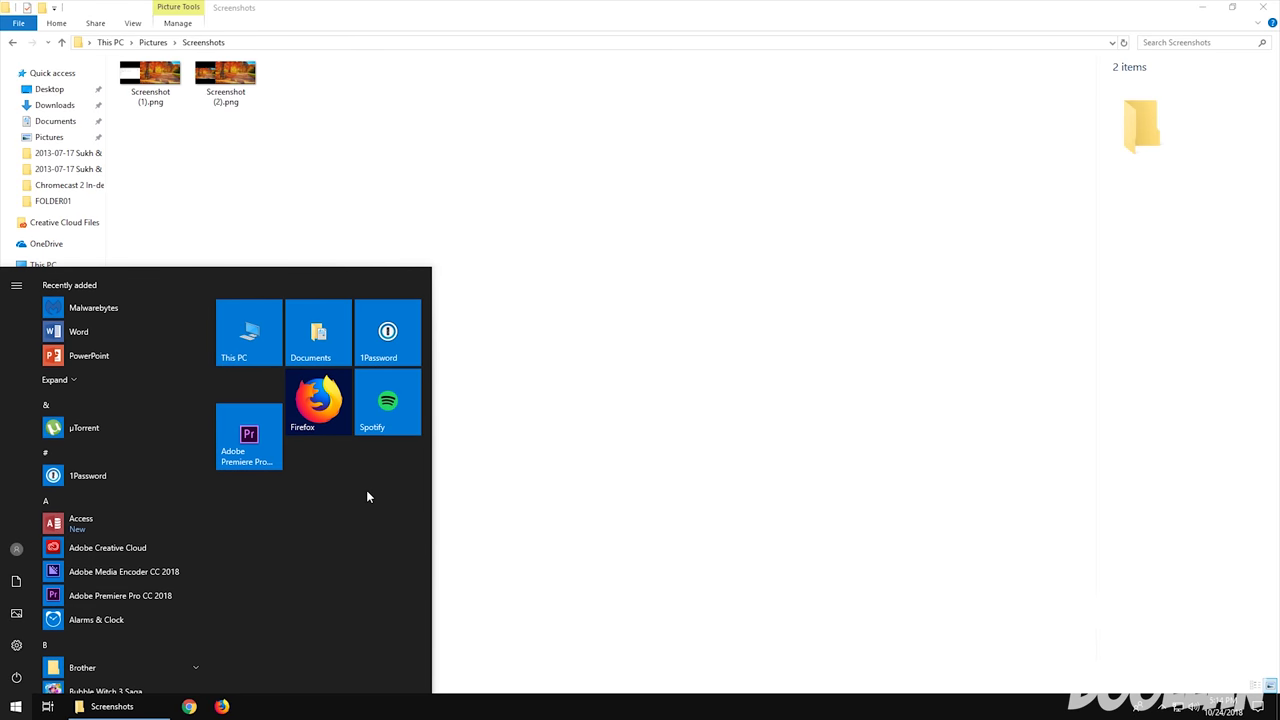
{"action": "type", "text": "paint"}
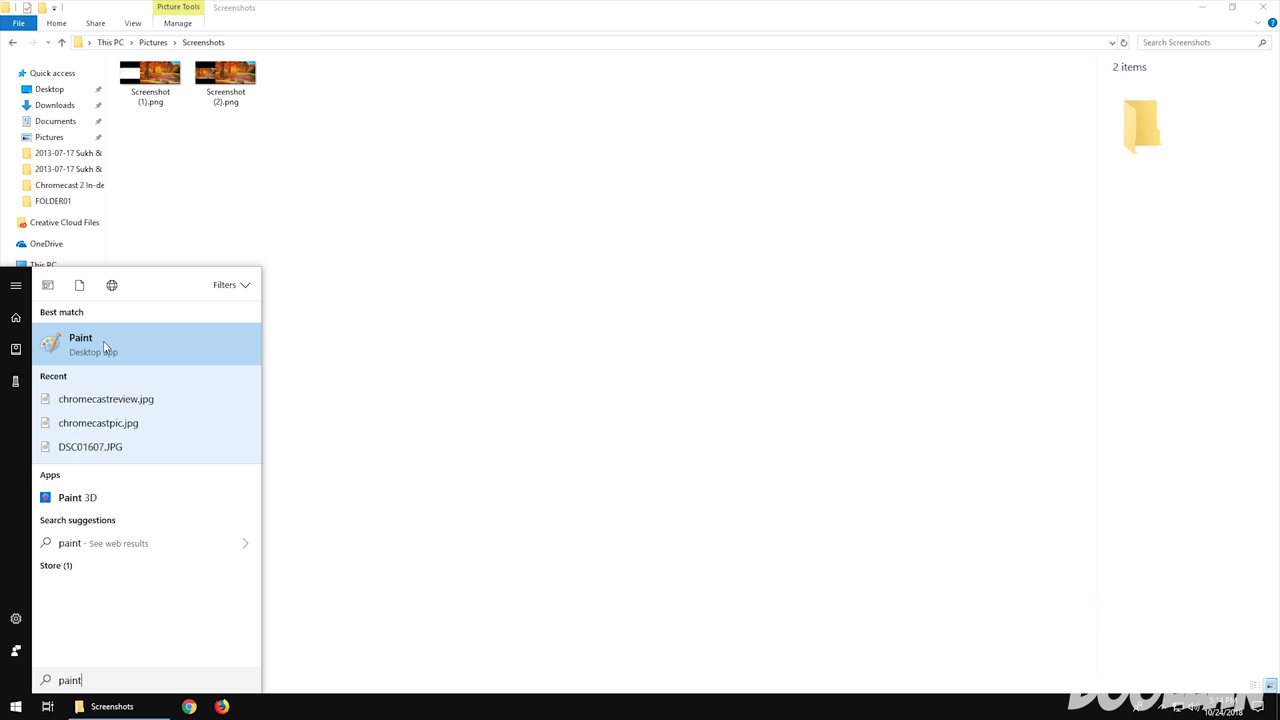
{"action": "left_click", "coordinate": [361, 491]}
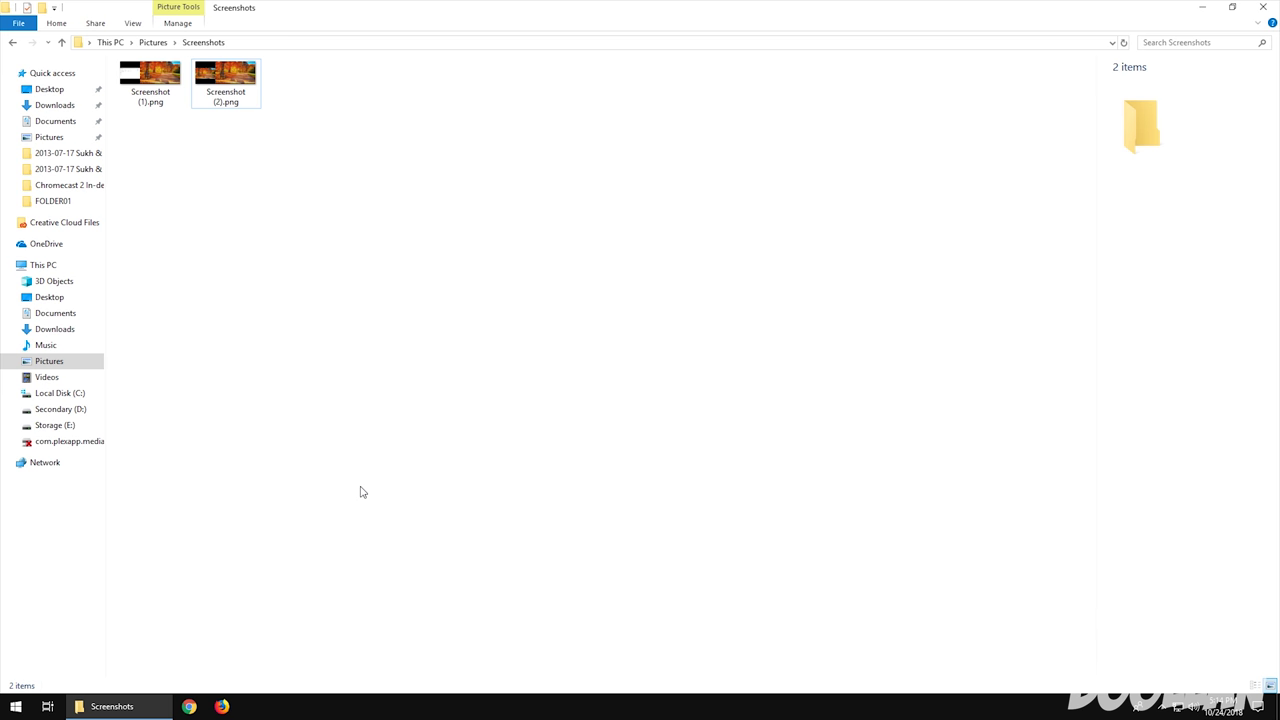
{"action": "left_click", "coordinate": [20, 705]}
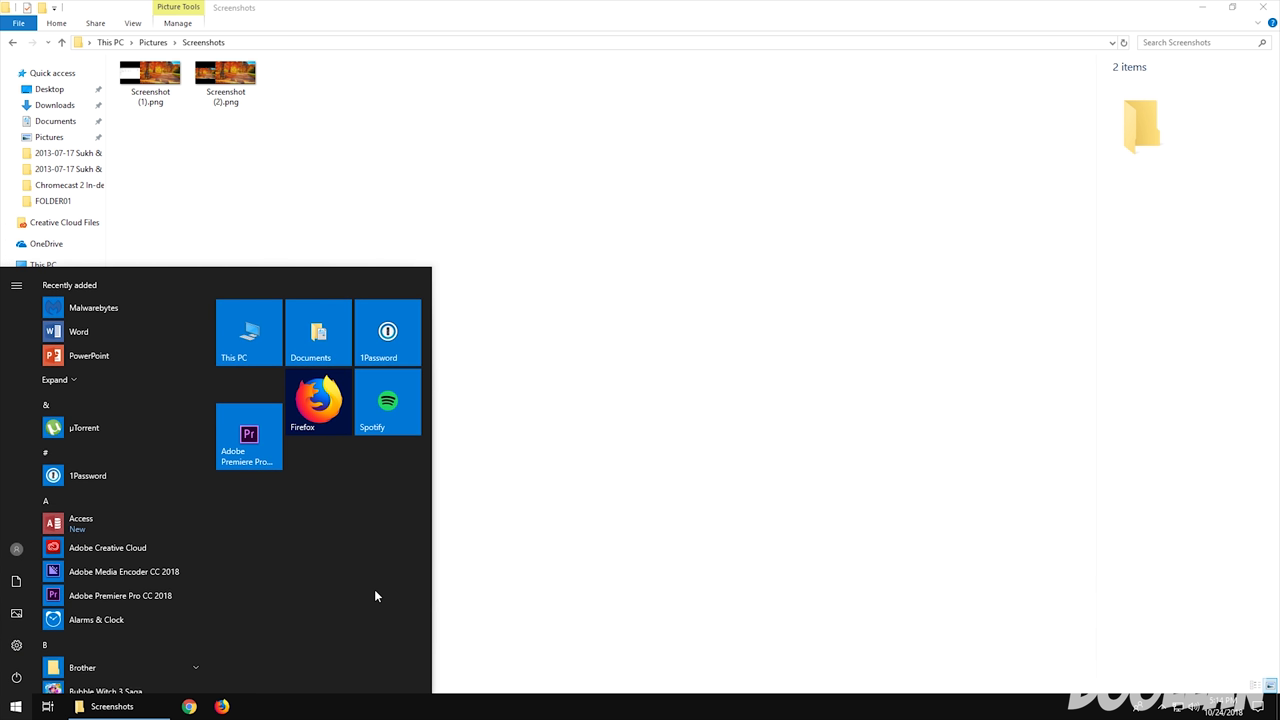
Launch Snipping Tool with 'sn' and snip the navigation pane's This PC list.
{"action": "type", "text": "sn"}
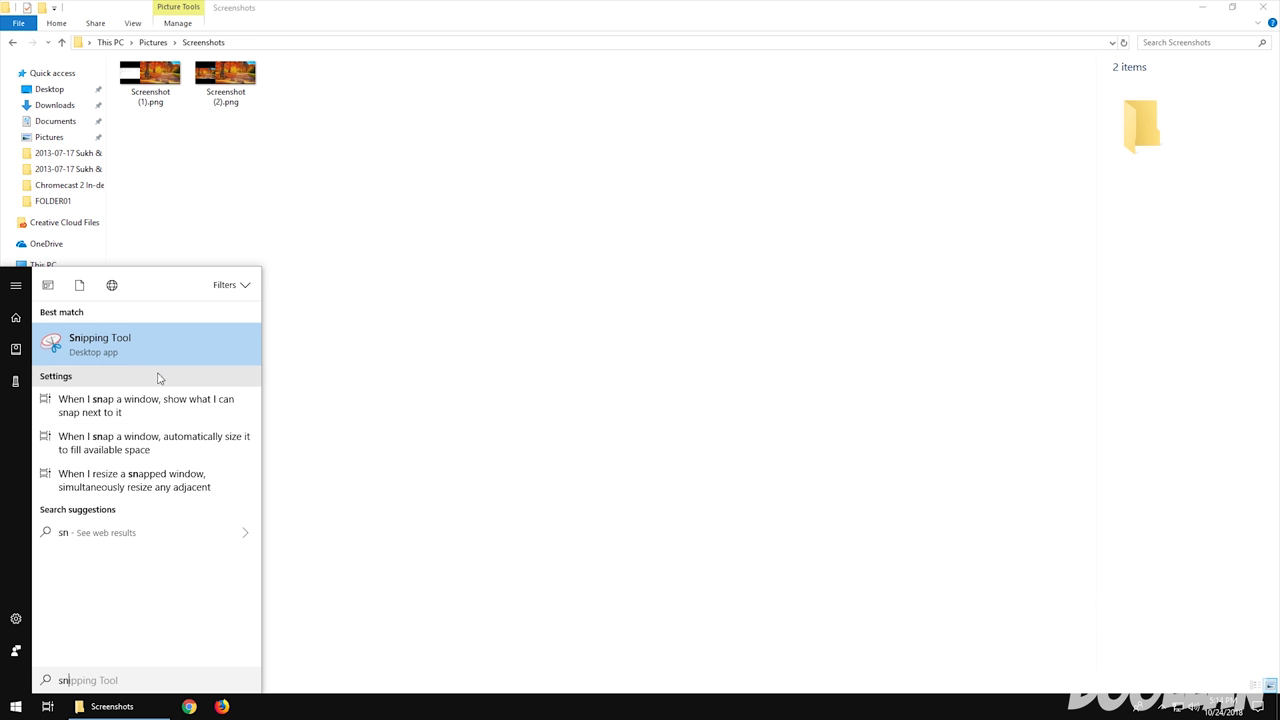
{"action": "left_click", "coordinate": [122, 343]}
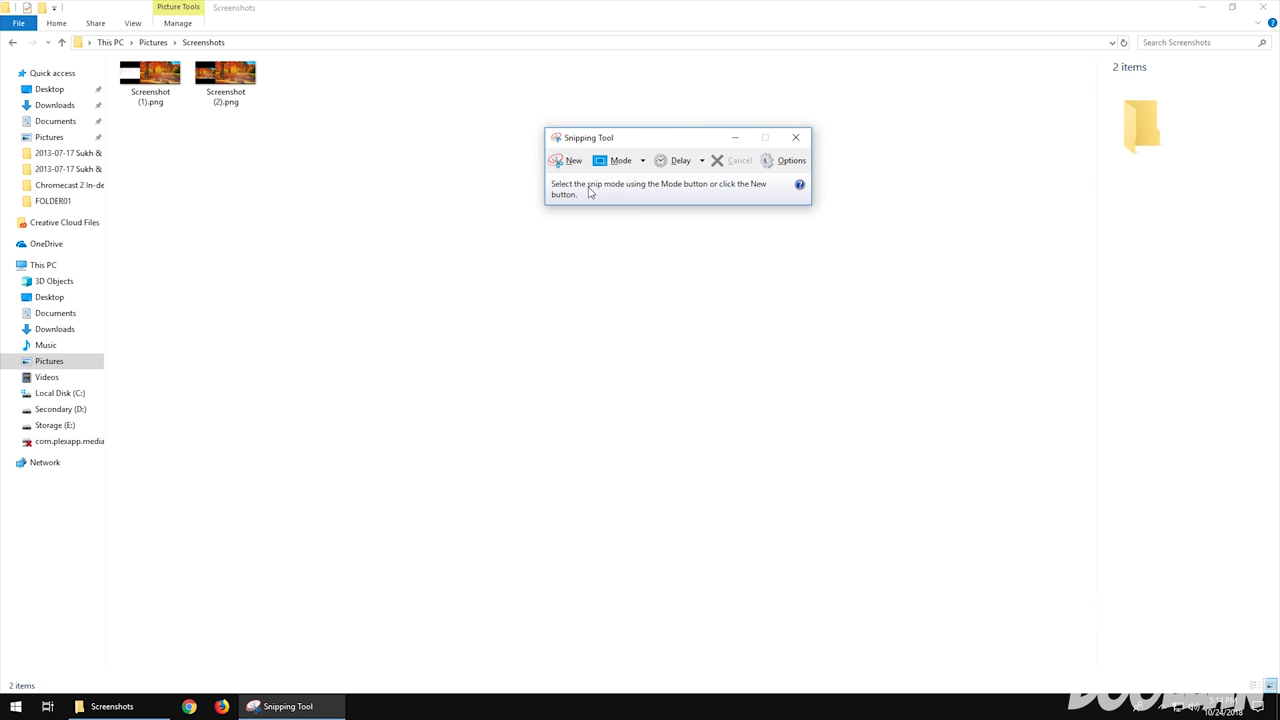
{"action": "left_click", "coordinate": [566, 161]}
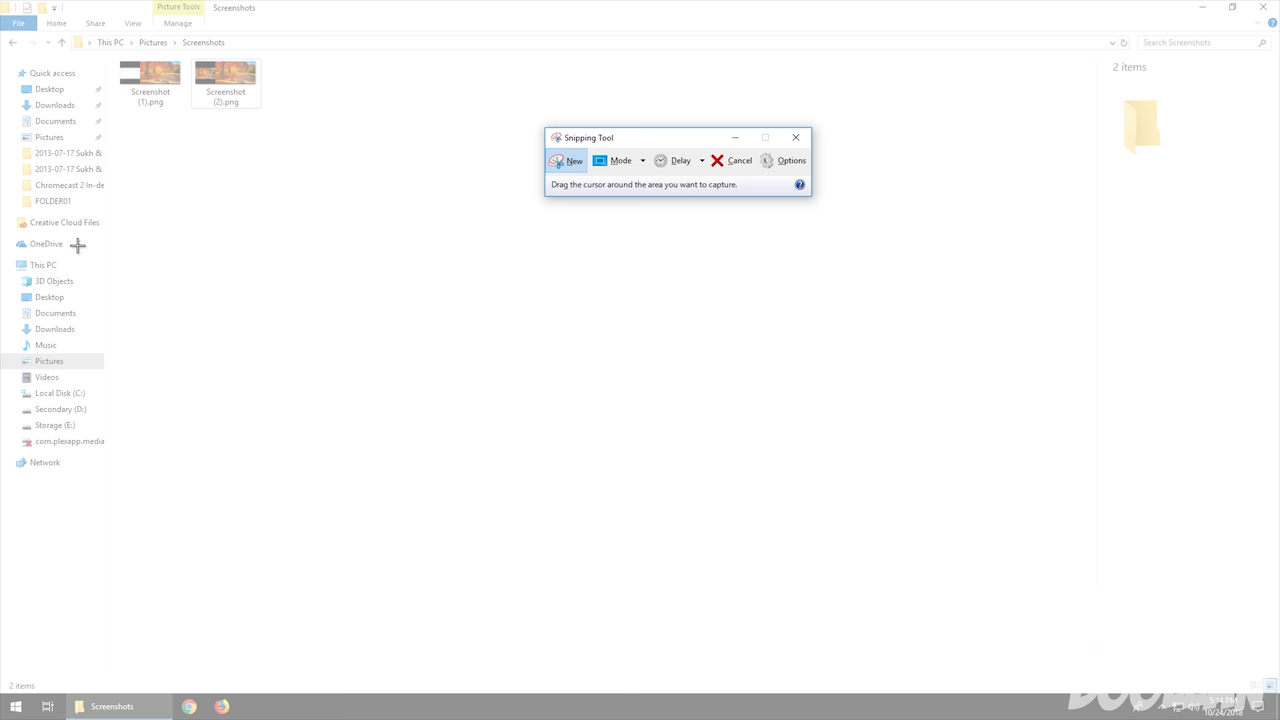
{"action": "left_click_drag", "start_coordinate": [6, 257], "coordinate": [94, 467]}
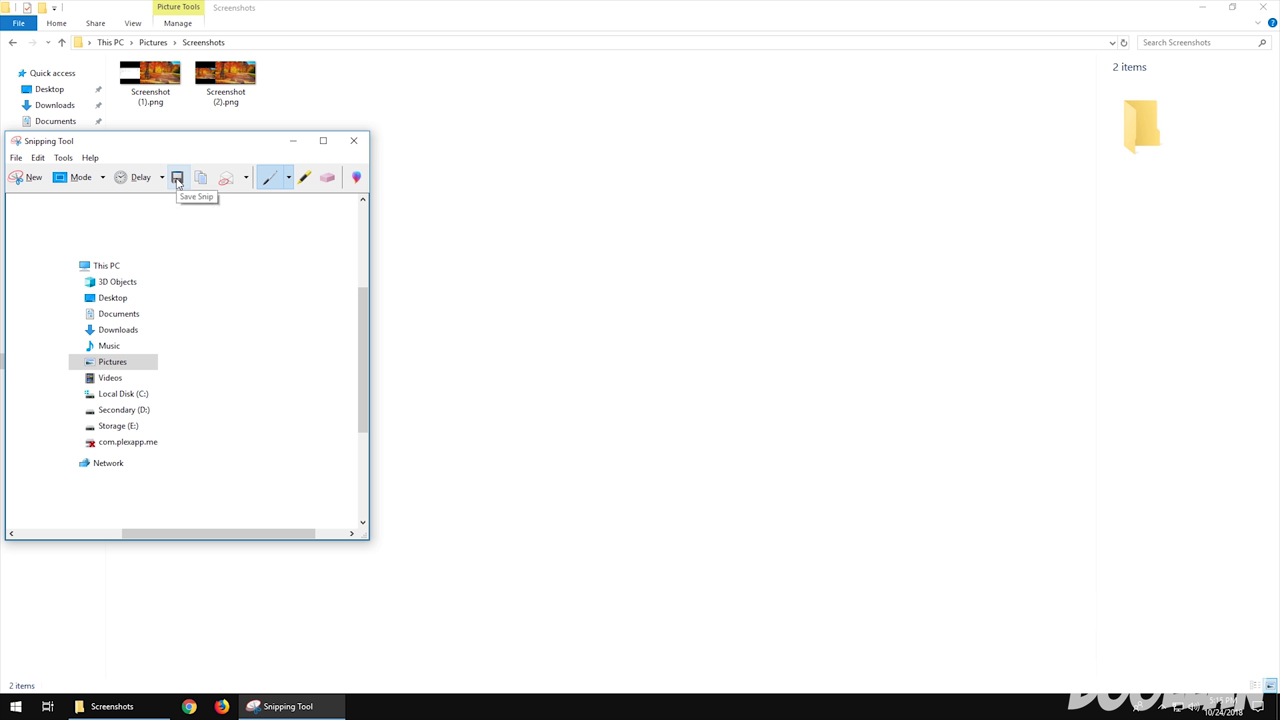
Send the snip to Paint 3D and open its Save as page.
{"action": "left_click", "coordinate": [357, 180]}
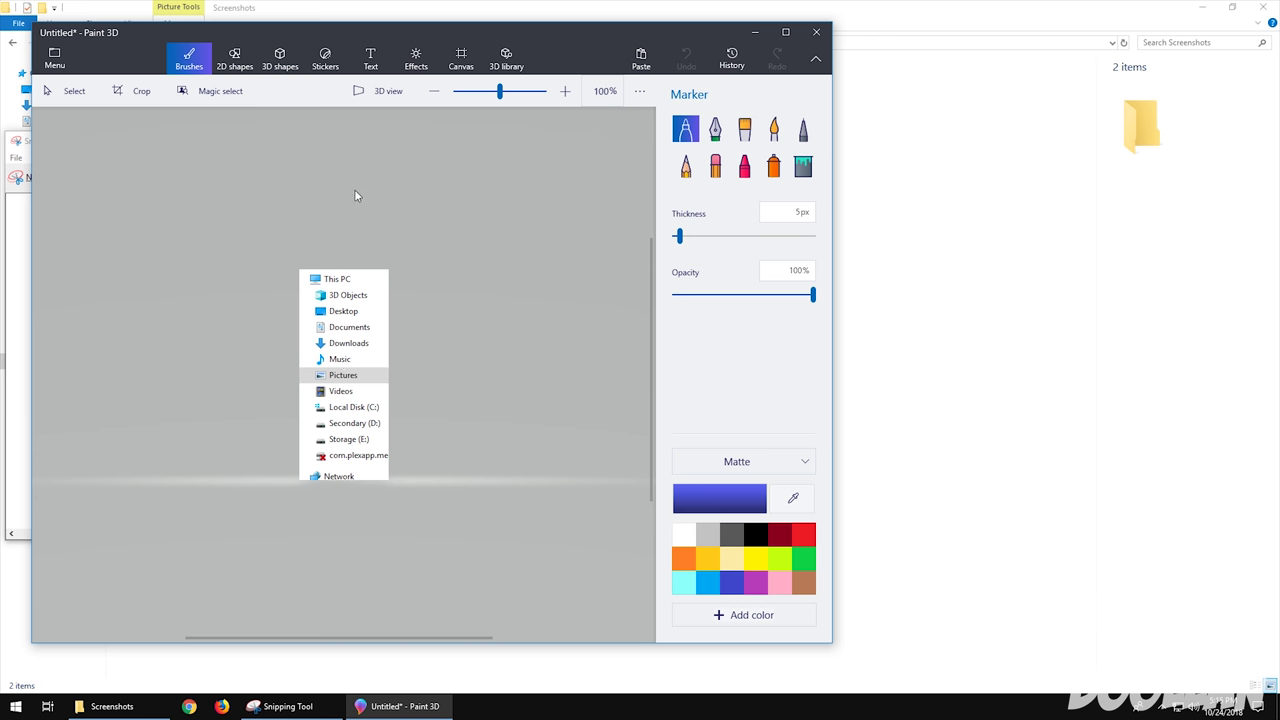
{"action": "left_click", "coordinate": [54, 58]}
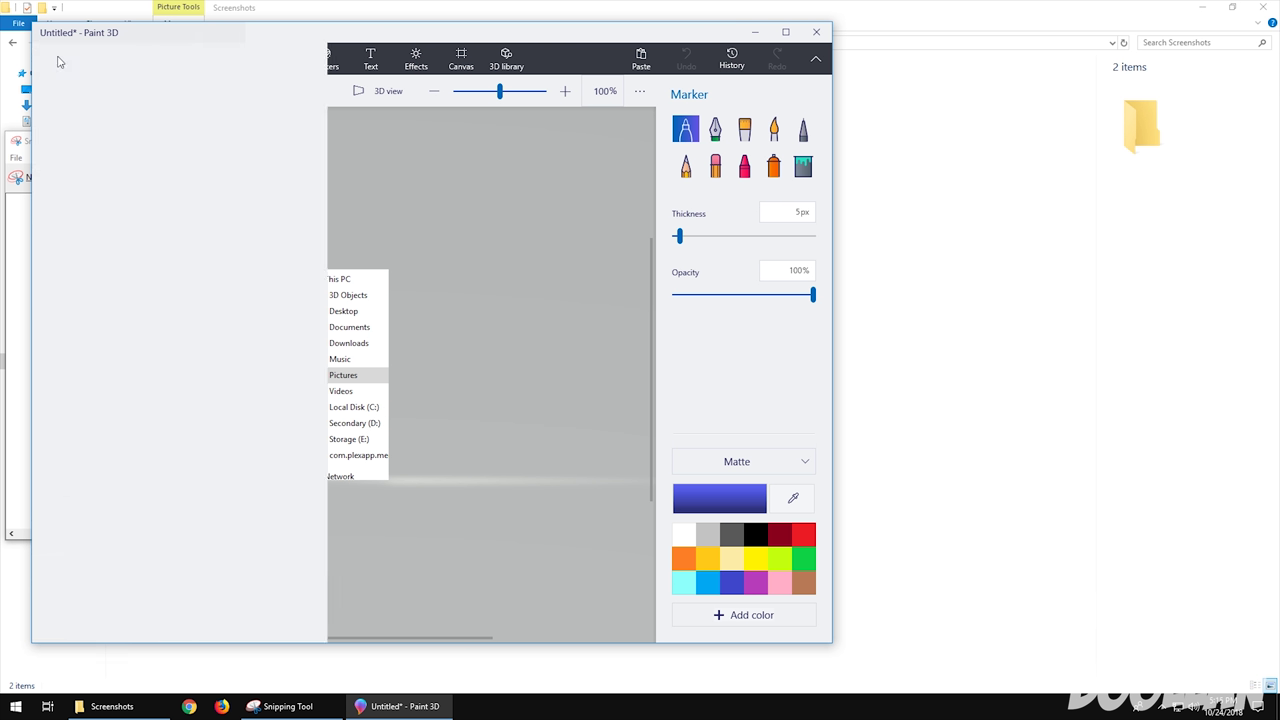
{"action": "left_click", "coordinate": [120, 226]}
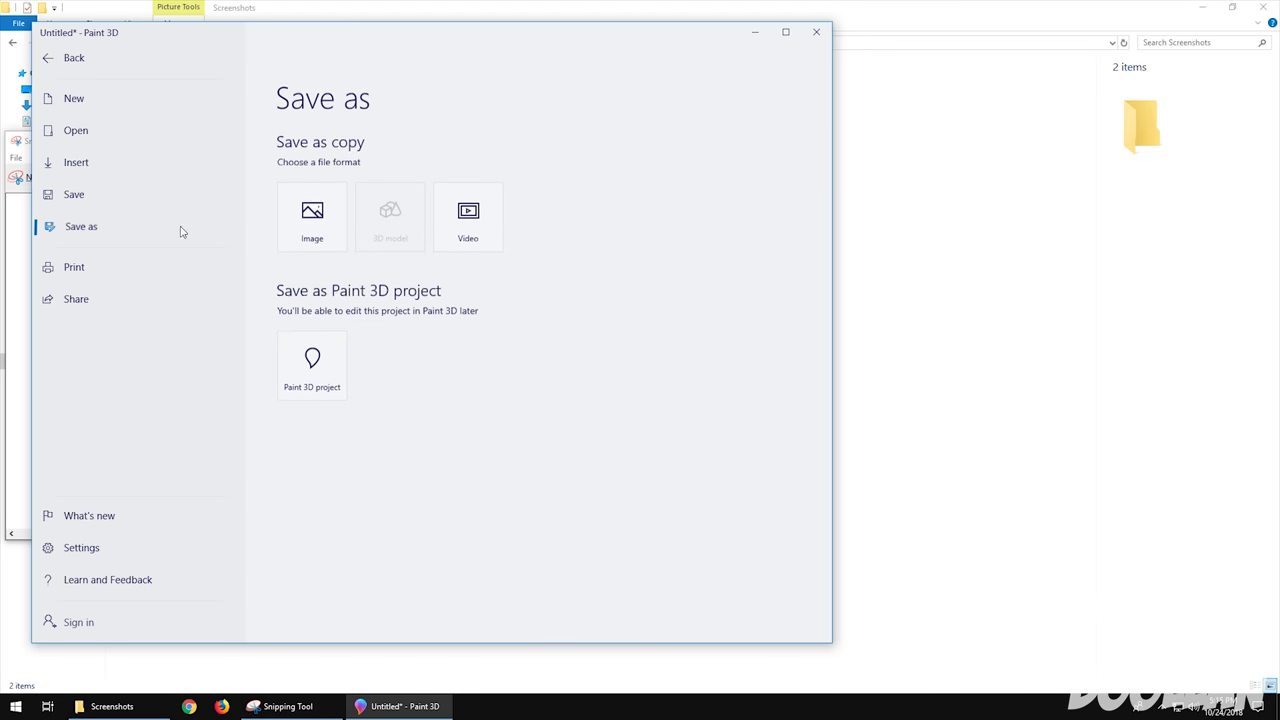